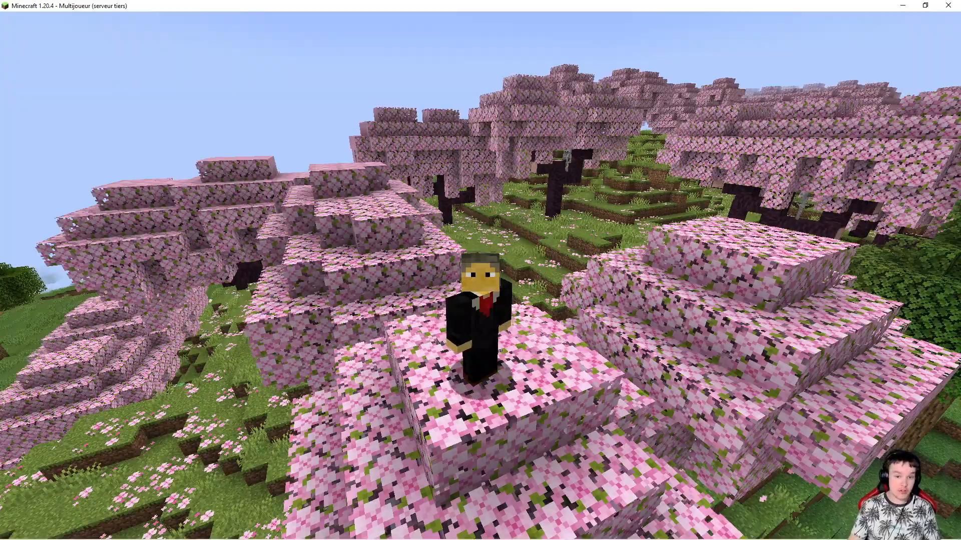
# Step: Leave the multiplayer world and open the Serveur Minecraft entry's connection details to show its server address
pyautogui.click(480, 258)
pyautogui.click(480, 208)
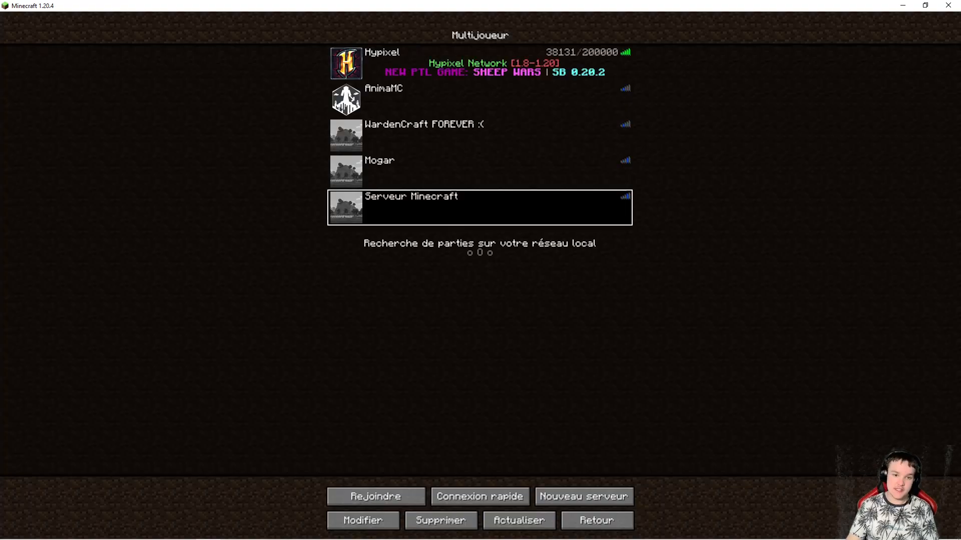
pyautogui.click(363, 521)
pyautogui.click(541, 128)
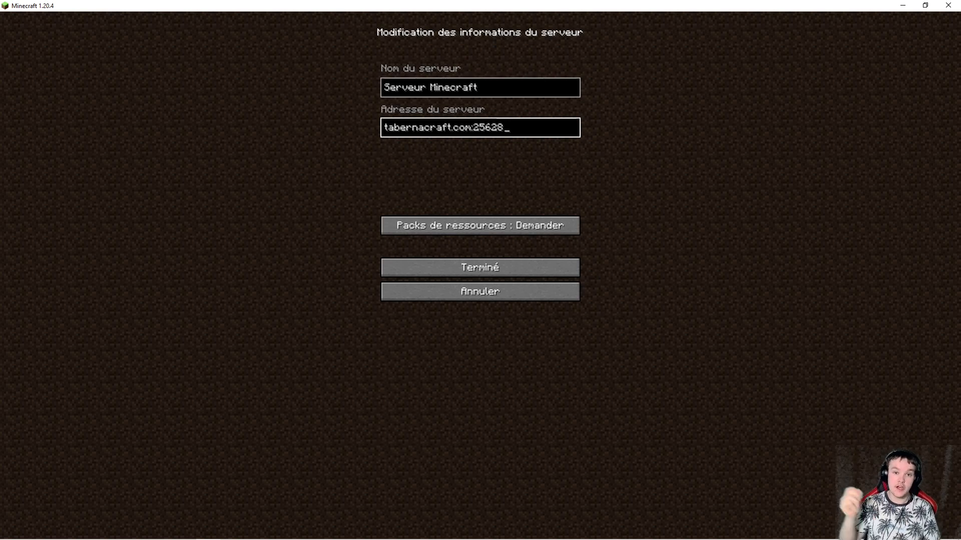
# Step: Switch to the browser and look through the El-Taberna Hosting home page down to its feature list
pyautogui.hotkey('alt', 'Tab')
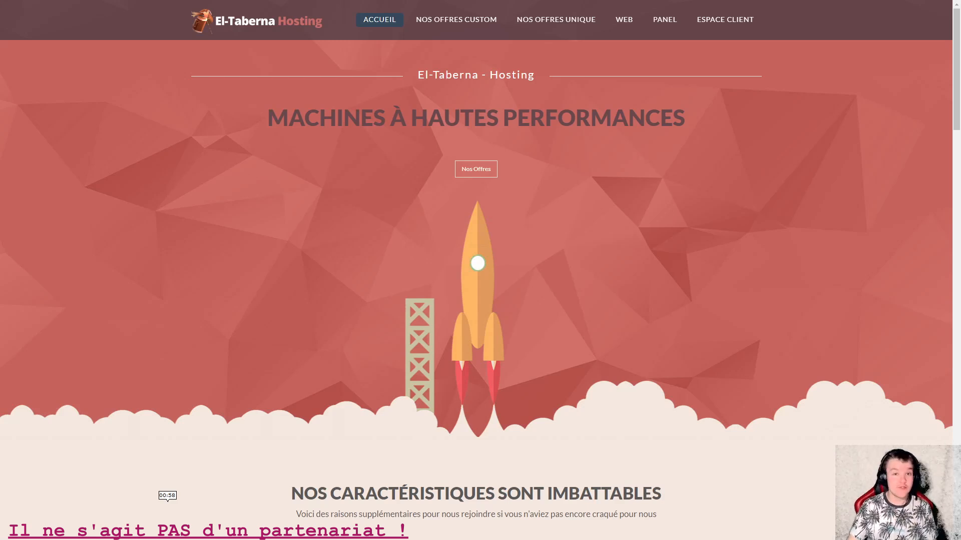
pyautogui.scroll(-1, 480, 270)
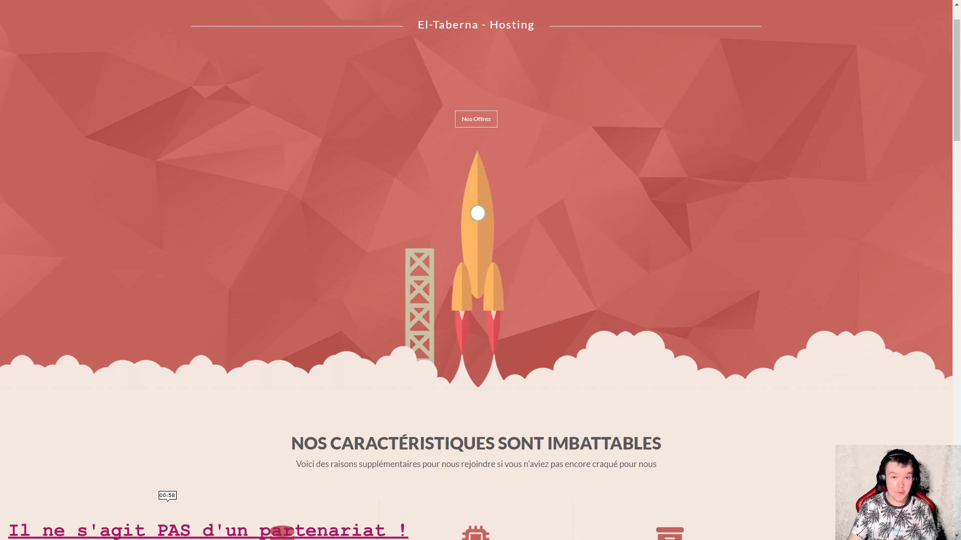
pyautogui.scroll(-1, 480, 270)
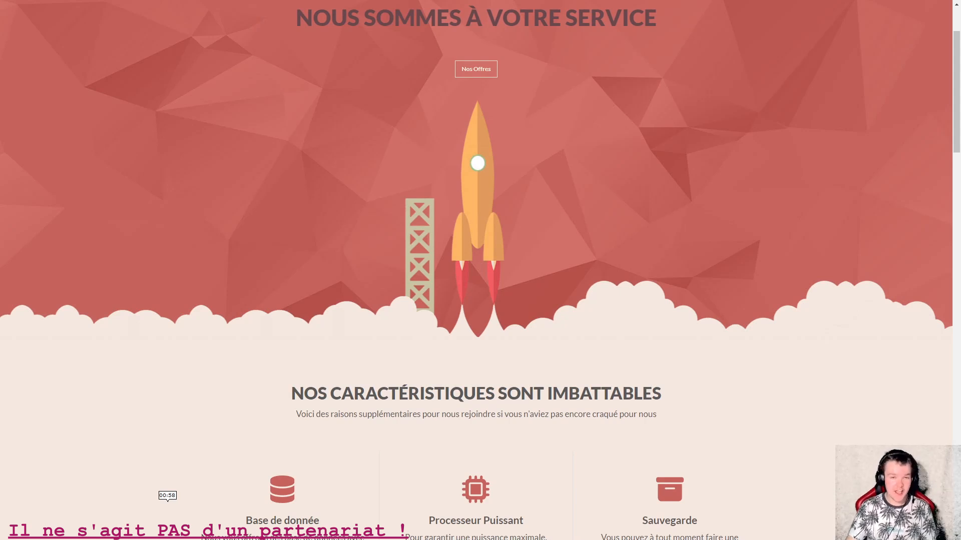
pyautogui.scroll(-1, 480, 270)
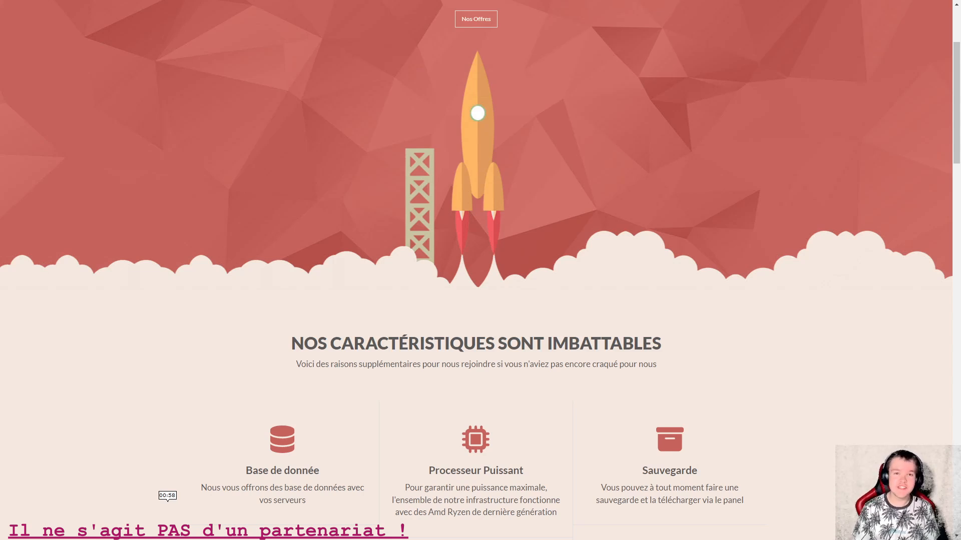
pyautogui.scroll(-1, 475, 270)
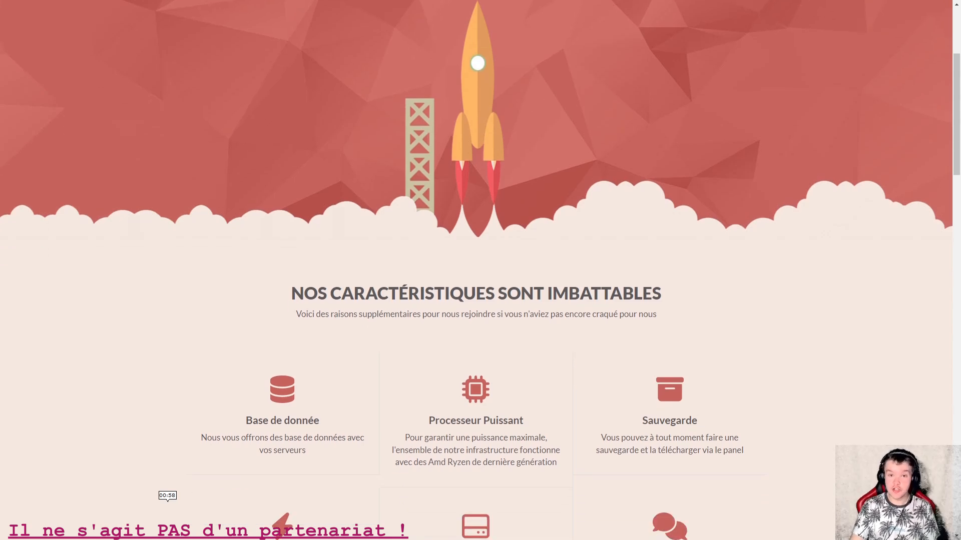
pyautogui.scroll(-1, 476, 270)
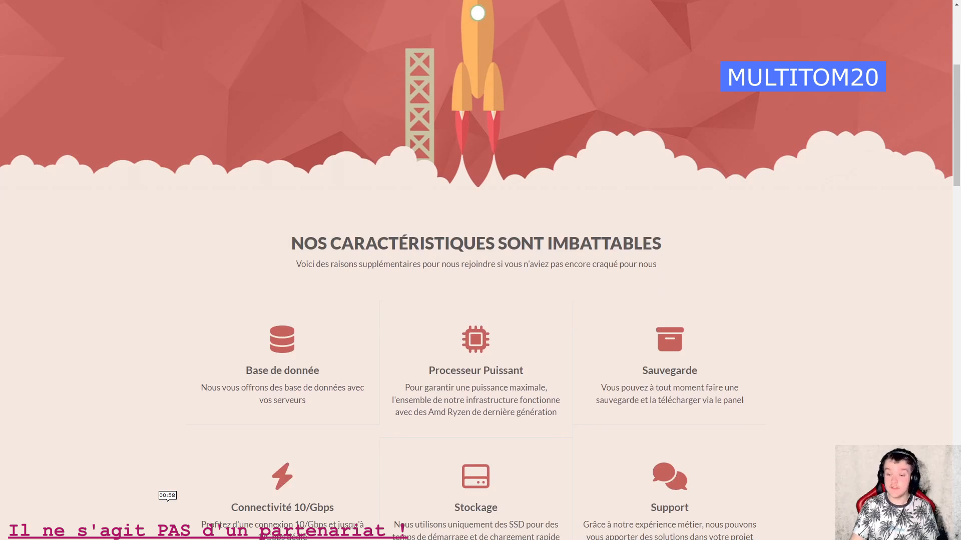
pyautogui.scroll(-1, 476, 270)
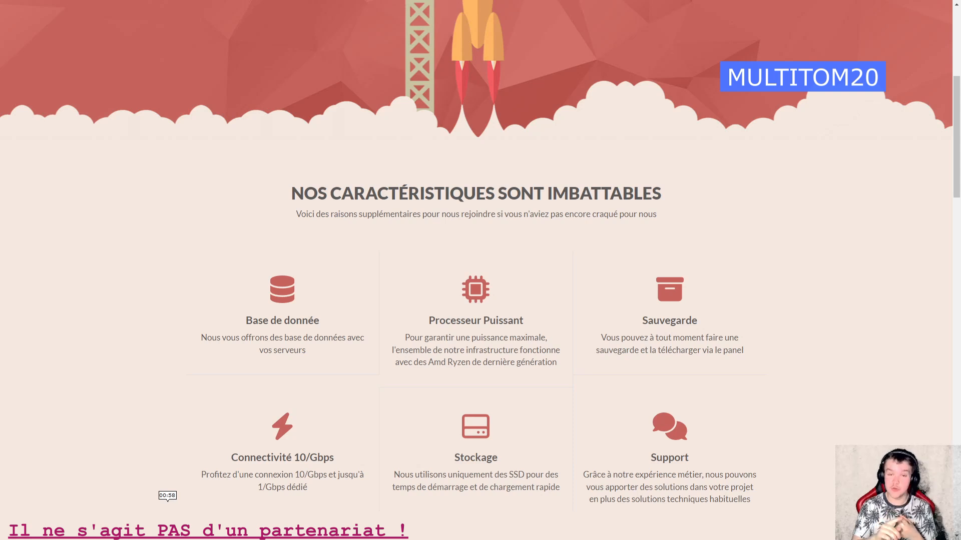
pyautogui.scroll(-1, 476, 270)
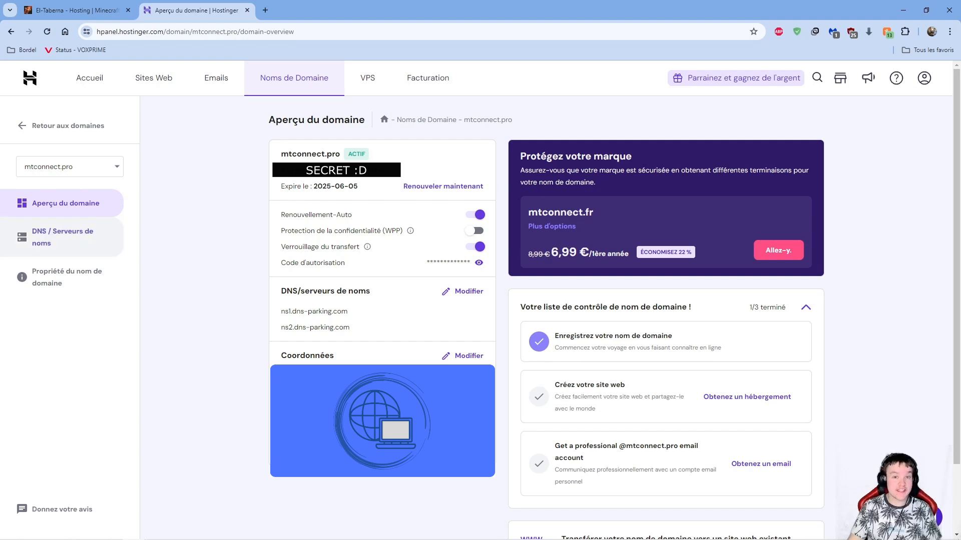
# Step: Open the DNS records of mtconnect.pro and check the Minecraft server's address in the El-Taberna panel
pyautogui.click(62, 235)
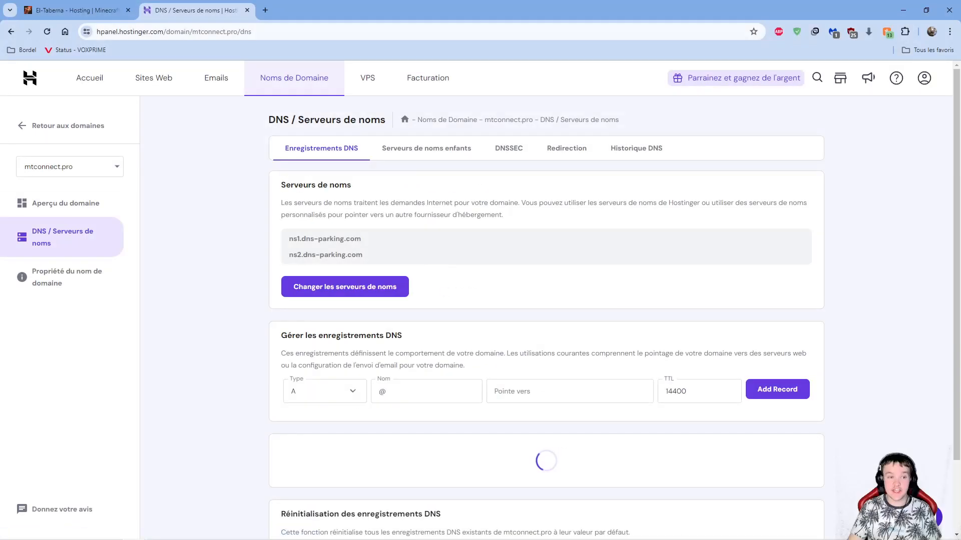
pyautogui.scroll(-3, 480, 315)
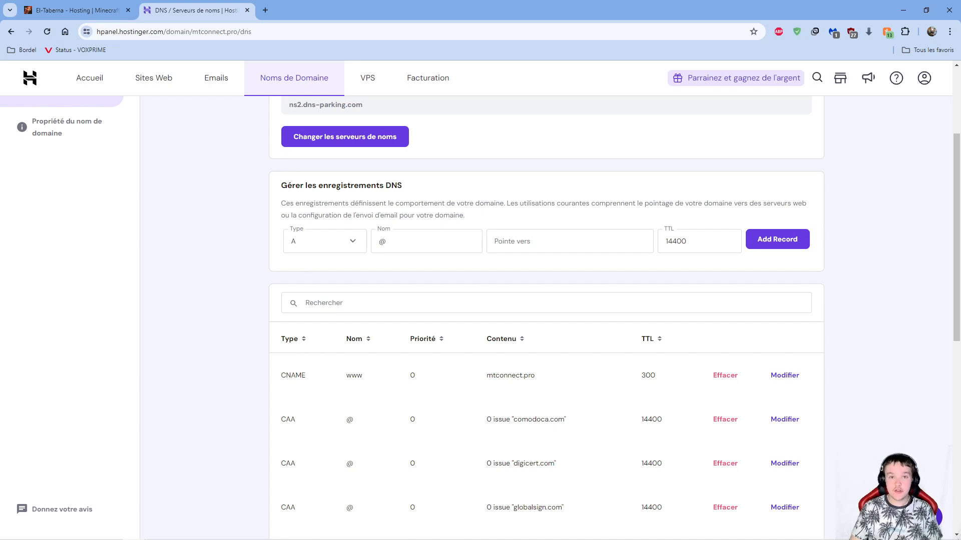
pyautogui.click(77, 10)
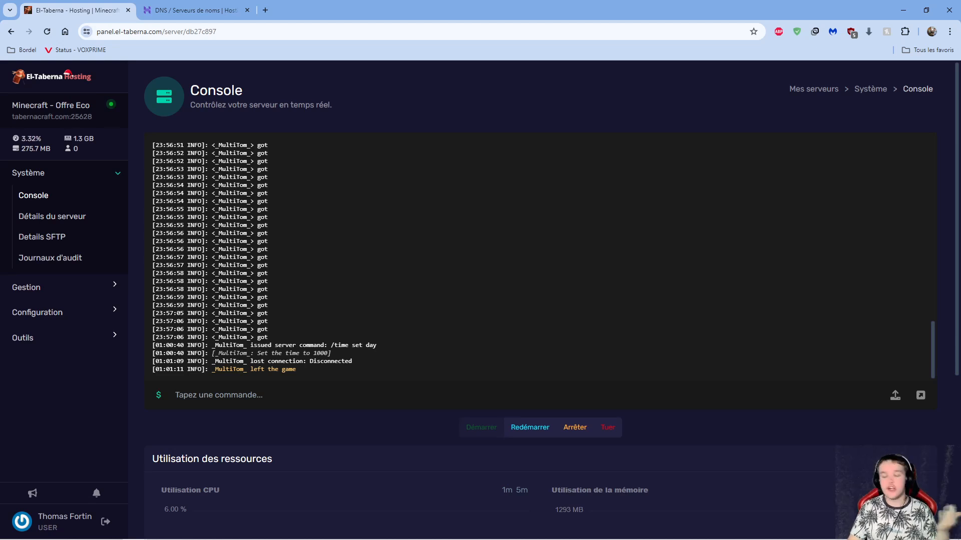
pyautogui.click(196, 10)
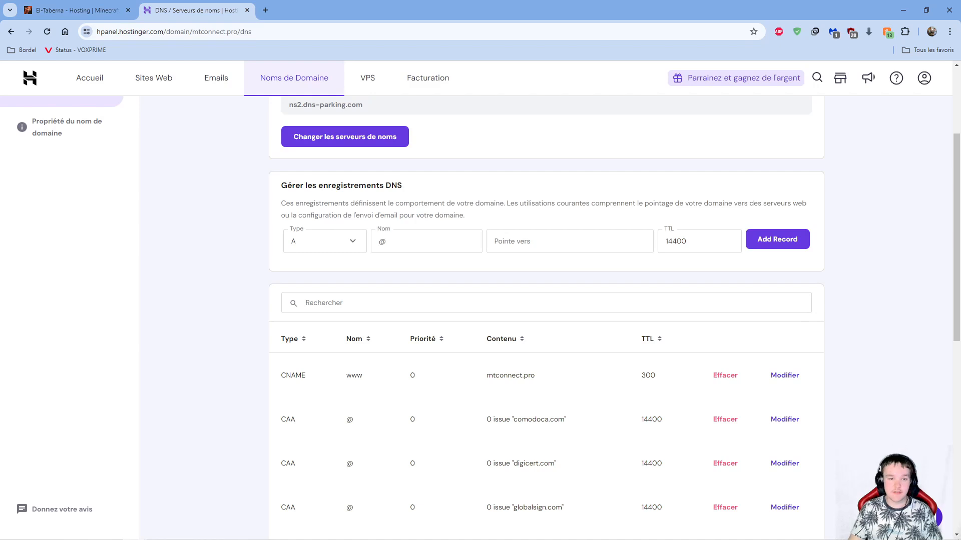
# Step: Prepare a new DNS record of type A with the name bedrock
pyautogui.click(353, 241)
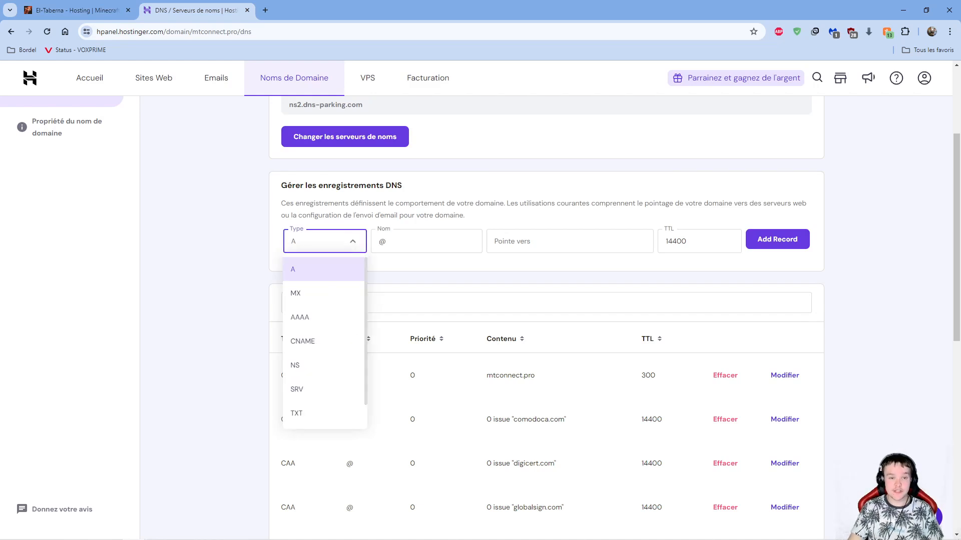
pyautogui.click(323, 269)
pyautogui.press('Tab')
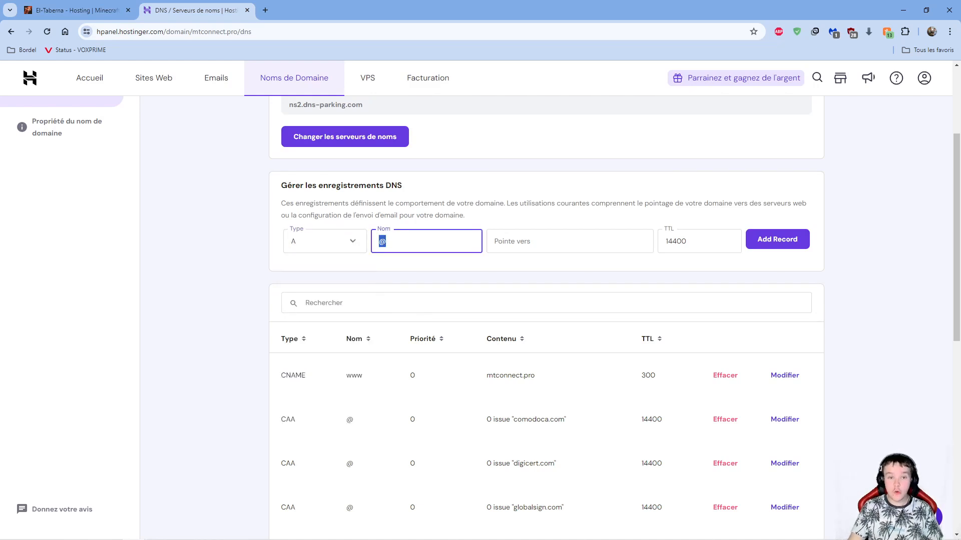
pyautogui.press('BackSpace')
pyautogui.write('bedr')
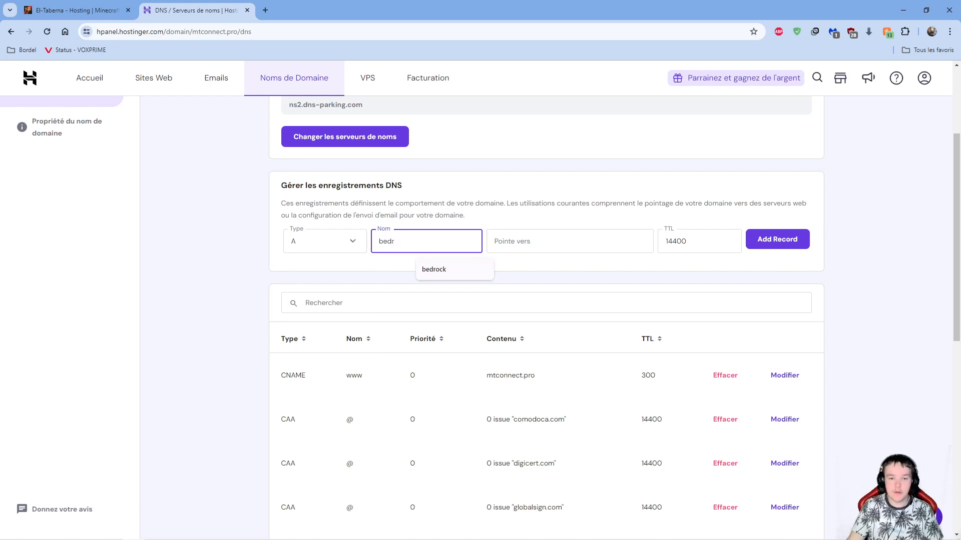
pyautogui.press('Down')
pyautogui.press('Return')
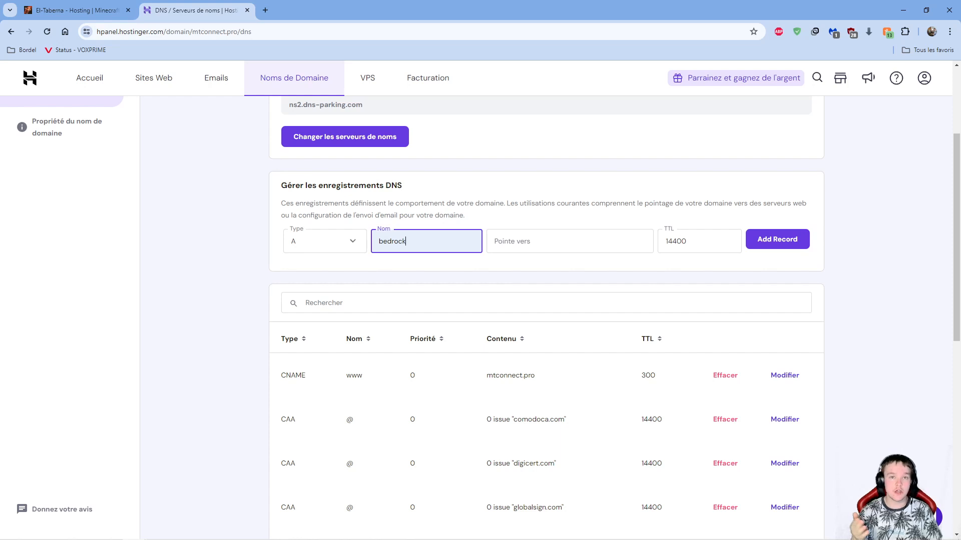
# Step: Try mc as the A record's name, and change it back to bedrock
pyautogui.hotkey('ctrl', 'a')
pyautogui.write('mc')
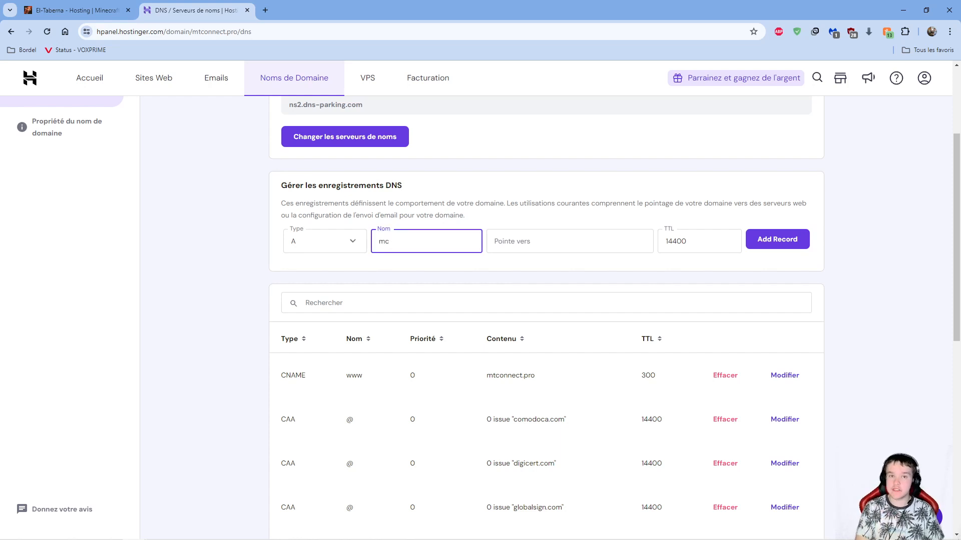
pyautogui.hotkey('ctrl', 'a')
pyautogui.write('bed')
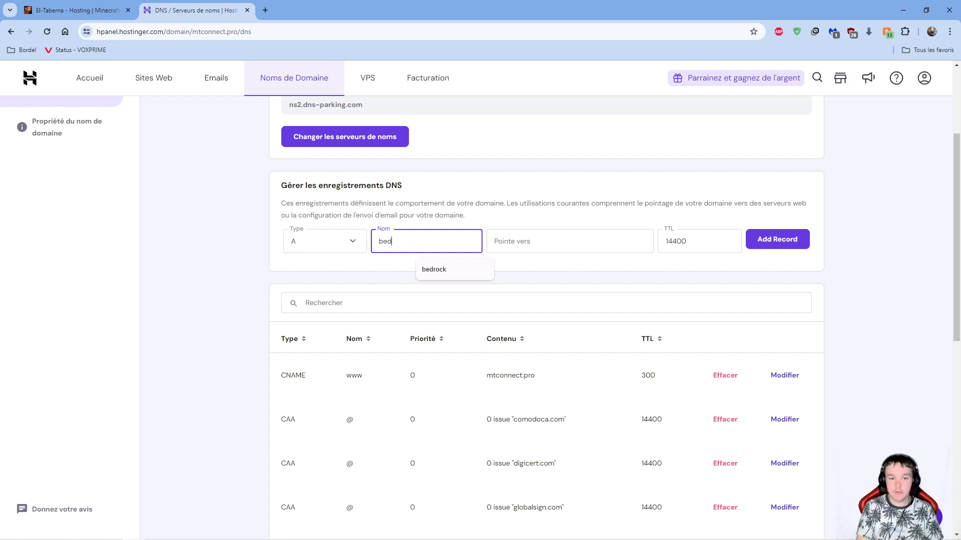
pyautogui.press('Down')
pyautogui.press('Return')
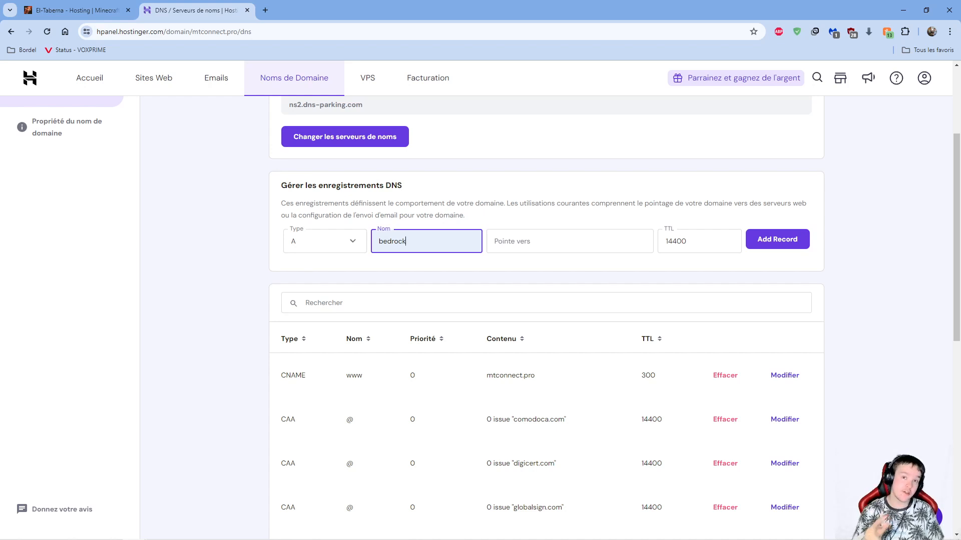
# Step: Check the server address in the El-Taberna panel again and return to the DNS record form
pyautogui.click(569, 241)
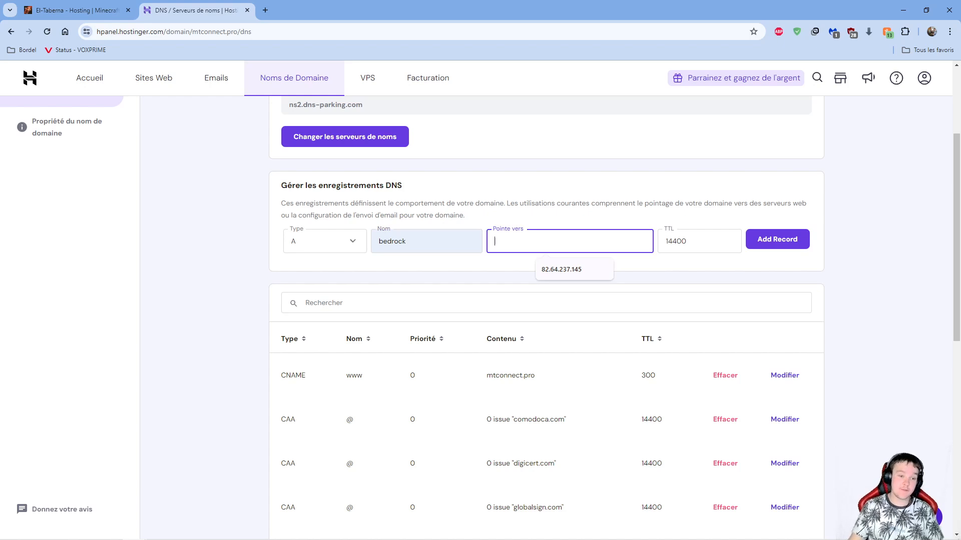
pyautogui.click(36, 530)
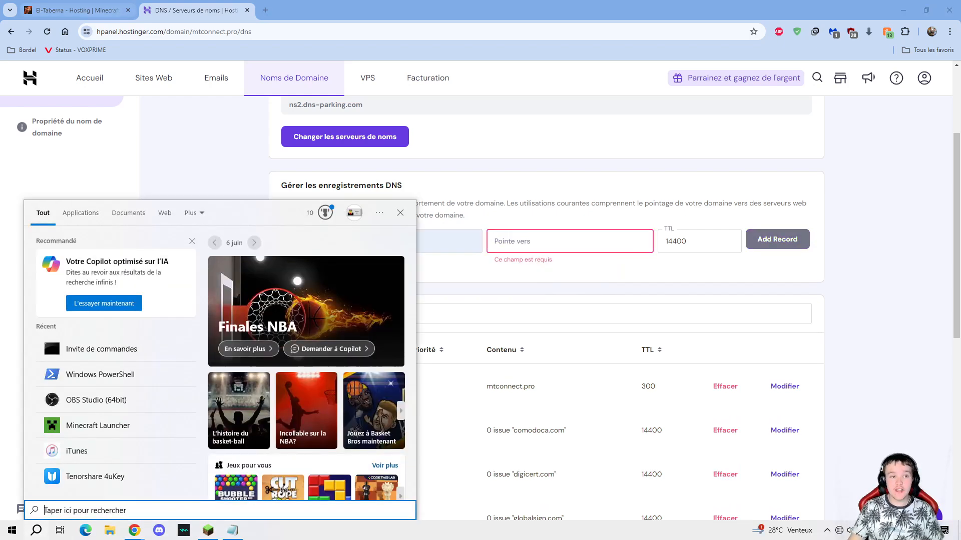
pyautogui.click(76, 10)
pyautogui.click(195, 10)
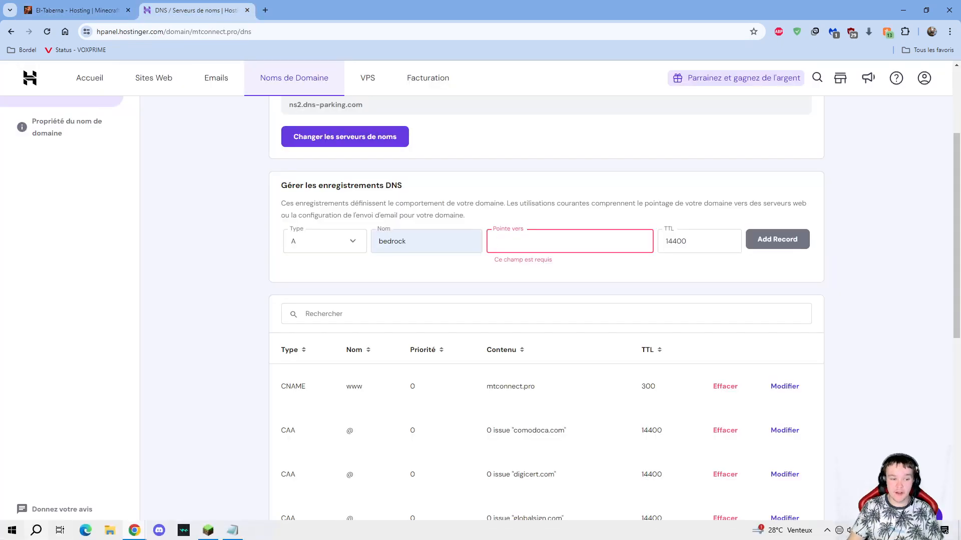
# Step: Open a Windows Command Prompt and ping tabernacraft.com to find the server's IP address
pyautogui.click(36, 530)
pyautogui.write('cmd')
pyautogui.click(37, 240)
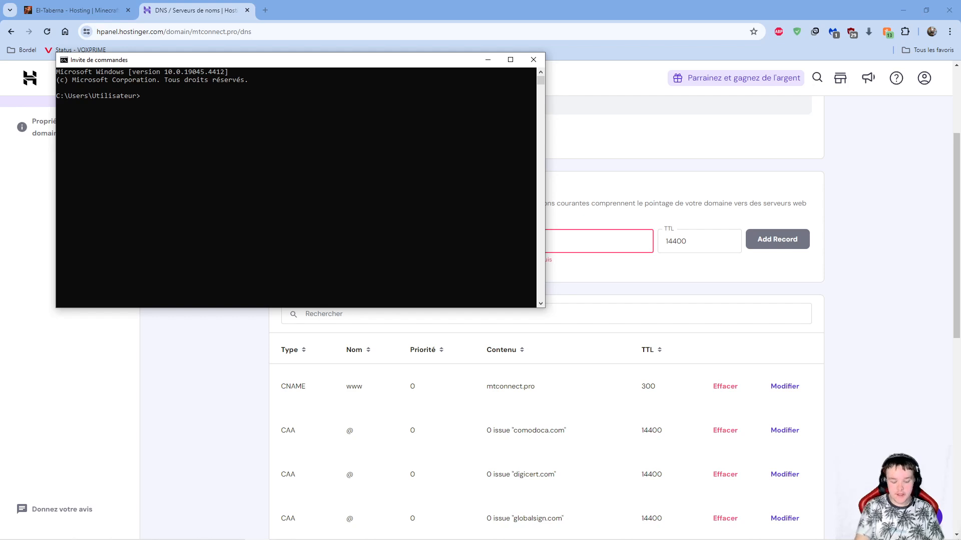
pyautogui.write('pi')
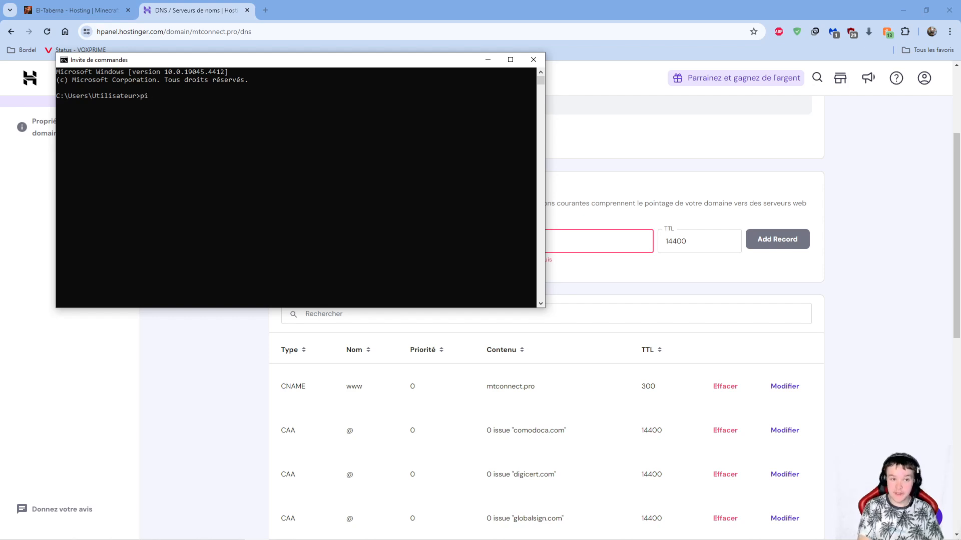
pyautogui.write('ng tabernac')
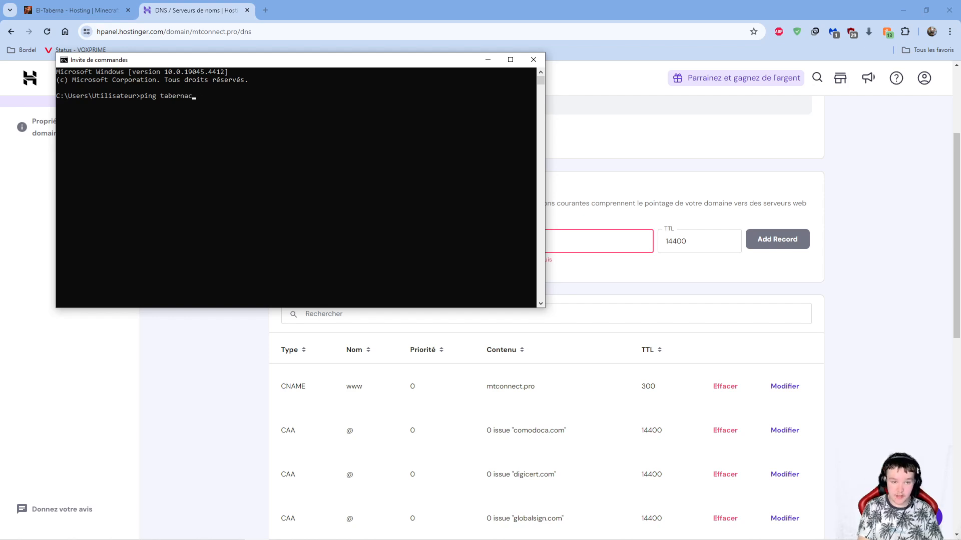
pyautogui.write('raft.com')
pyautogui.press('Return')
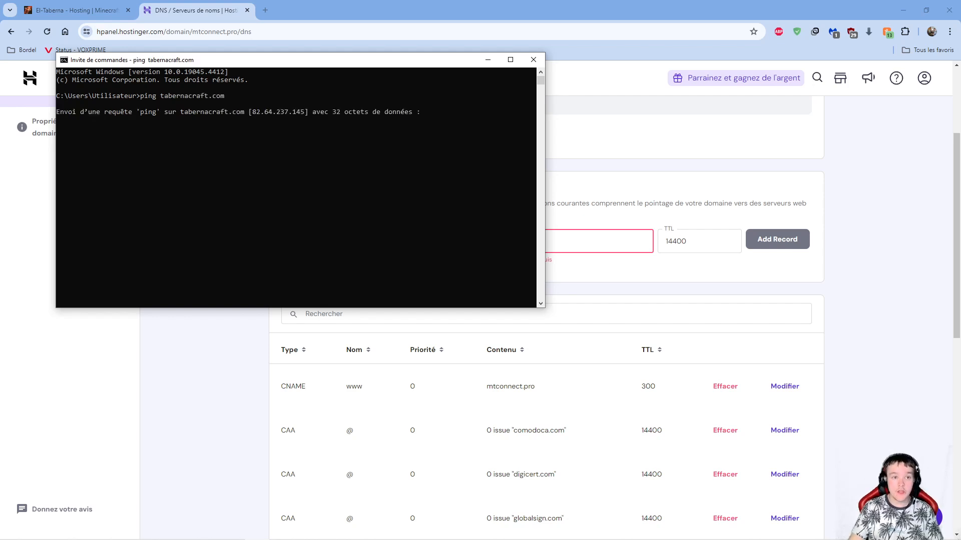
pyautogui.moveTo(251, 112); pyautogui.dragTo(304, 112)
pyautogui.click(270, 112)
pyautogui.hotkey('ctrl', 'c')
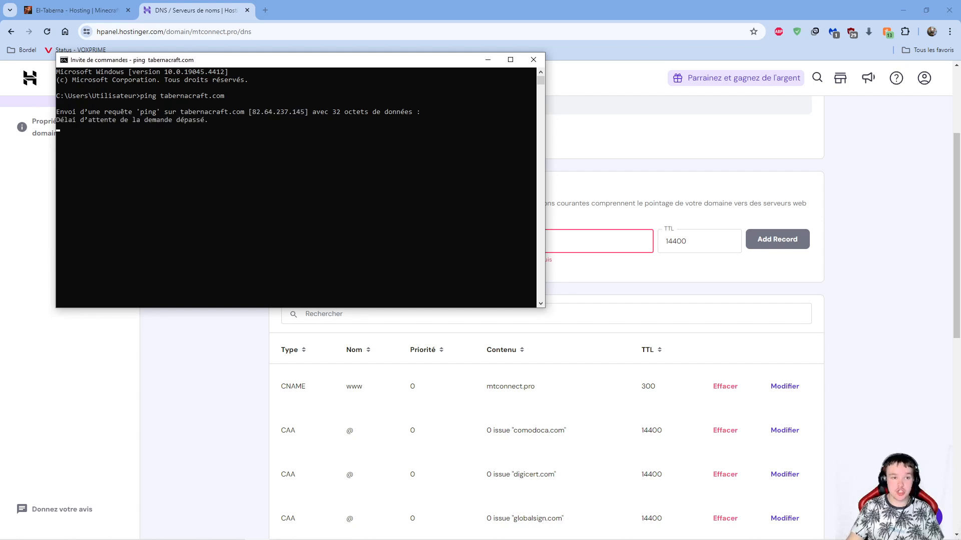
pyautogui.click(533, 60)
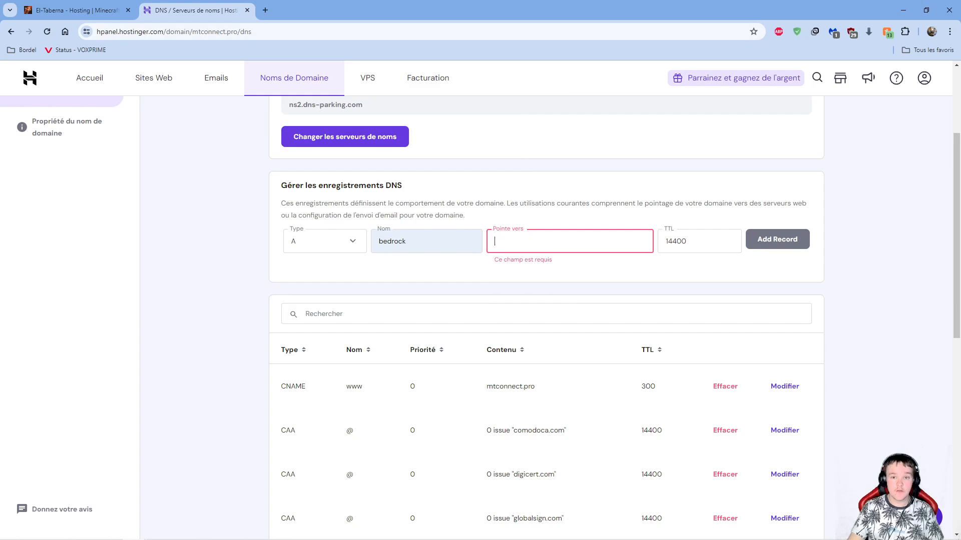
pyautogui.hotkey('ctrl', 'v')
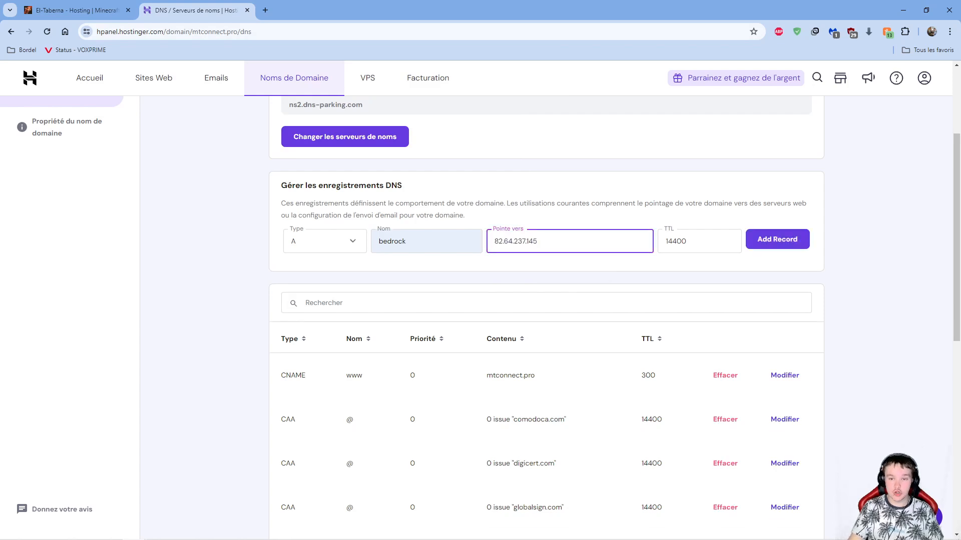
pyautogui.moveTo(696, 241); pyautogui.dragTo(663, 241)
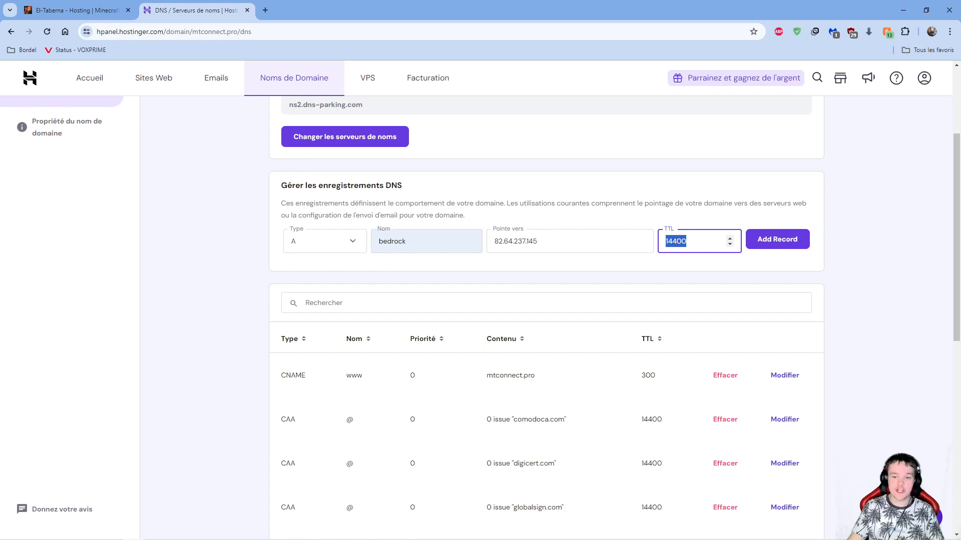
pyautogui.press('Return')
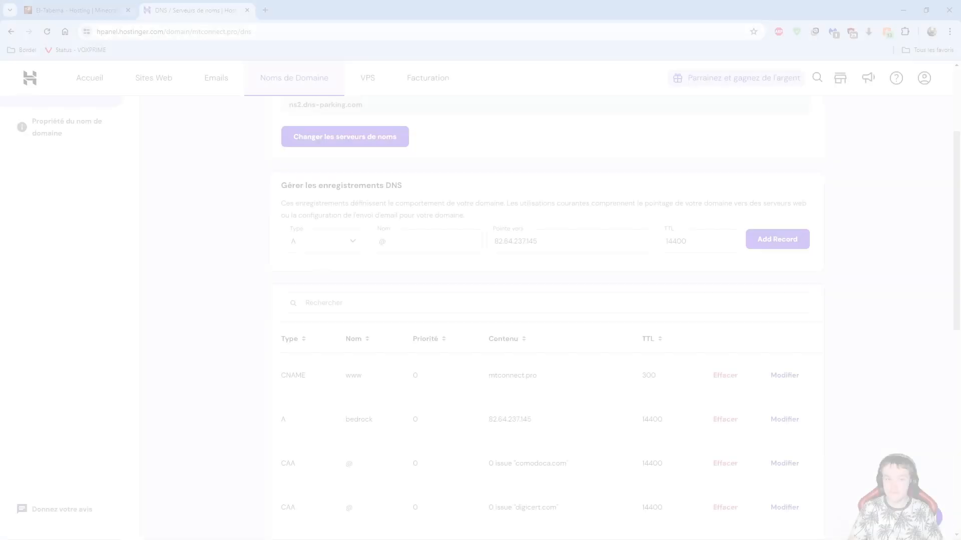
# Step: Change the new DNS record's type to SRV and name it _minecraft._tcp.play
pyautogui.click(324, 241)
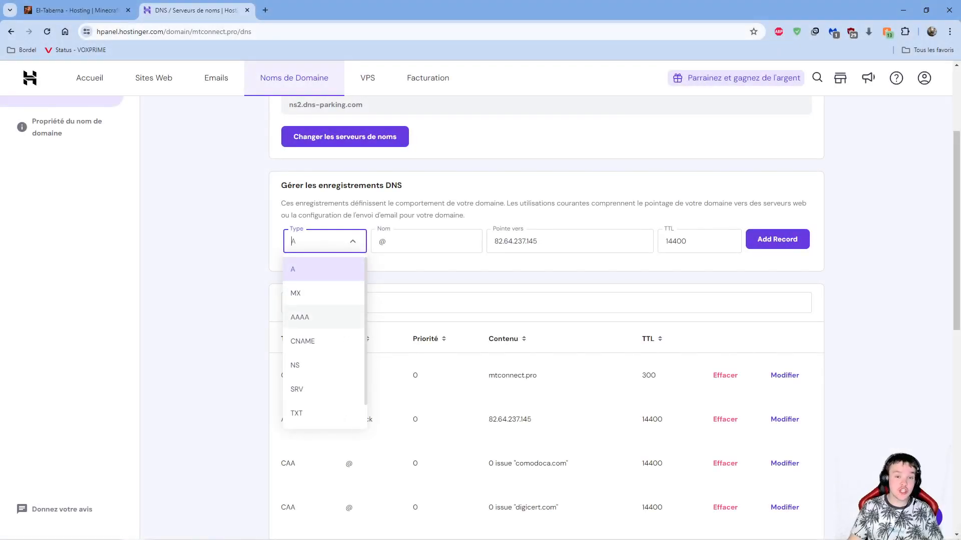
pyautogui.click(297, 389)
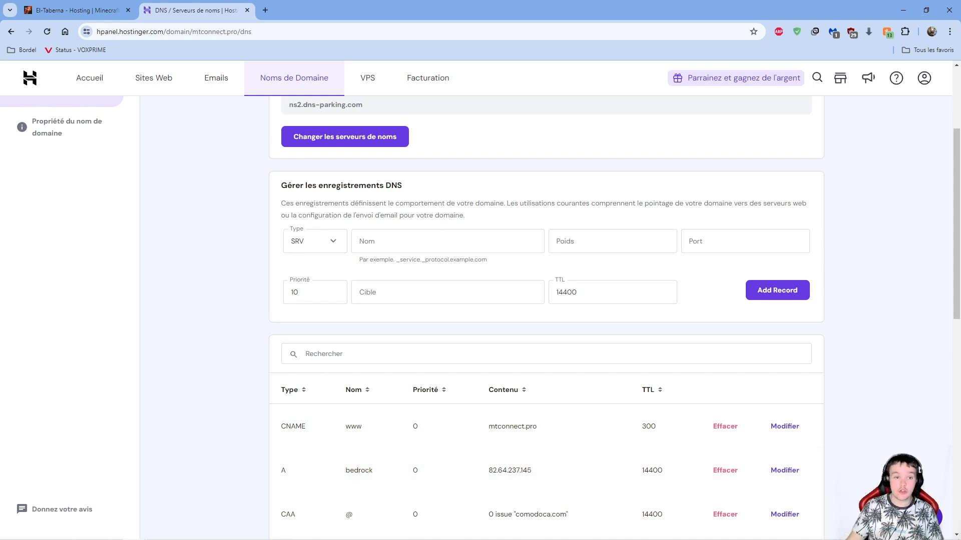
pyautogui.click(441, 241)
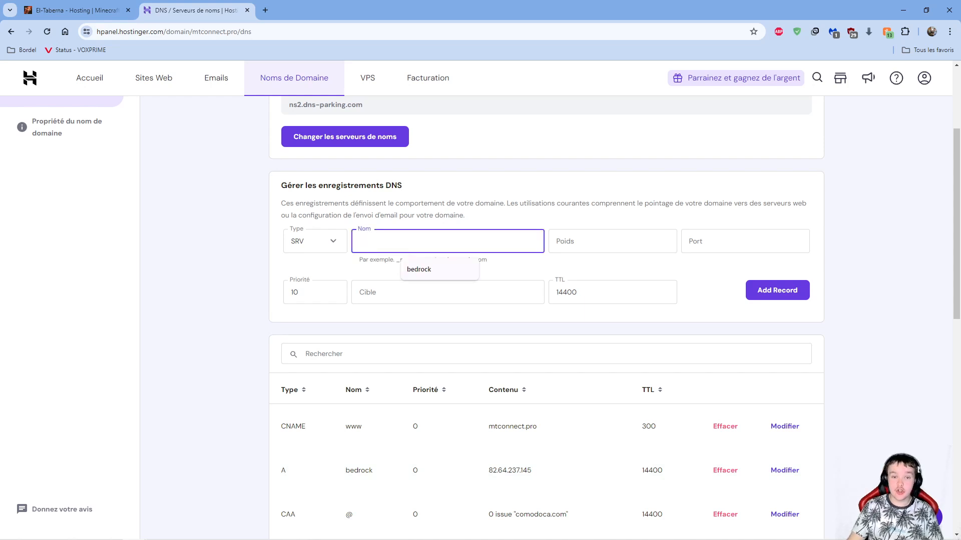
pyautogui.write('_minecraft')
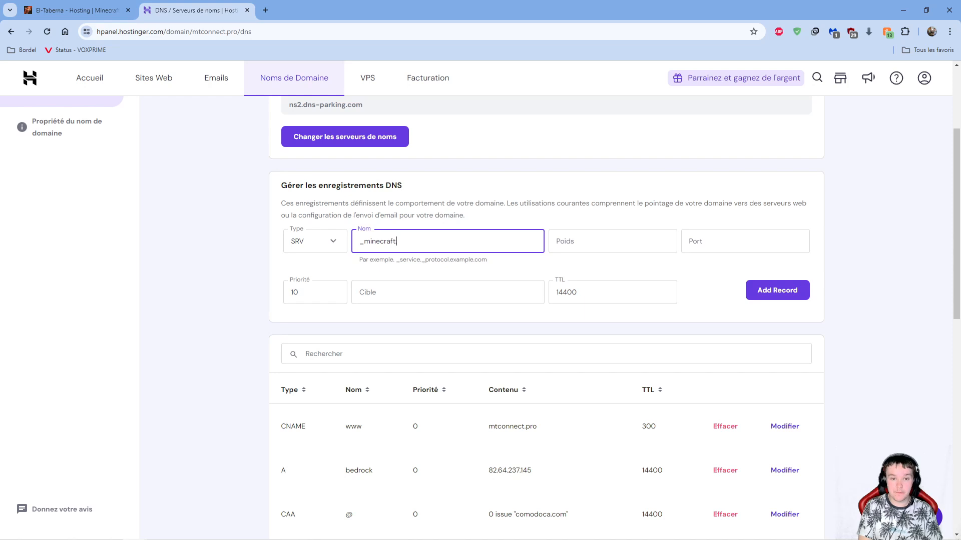
pyautogui.write('._')
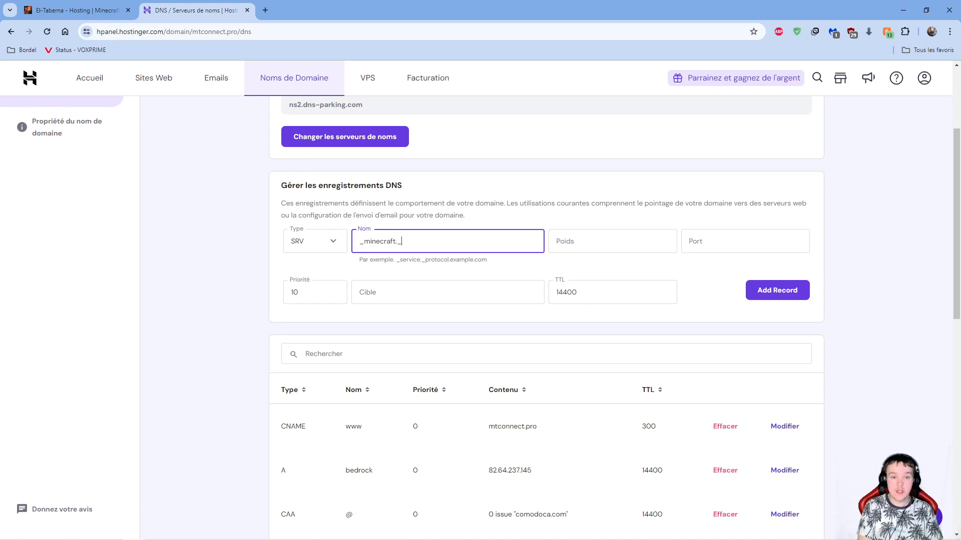
pyautogui.write('tcp')
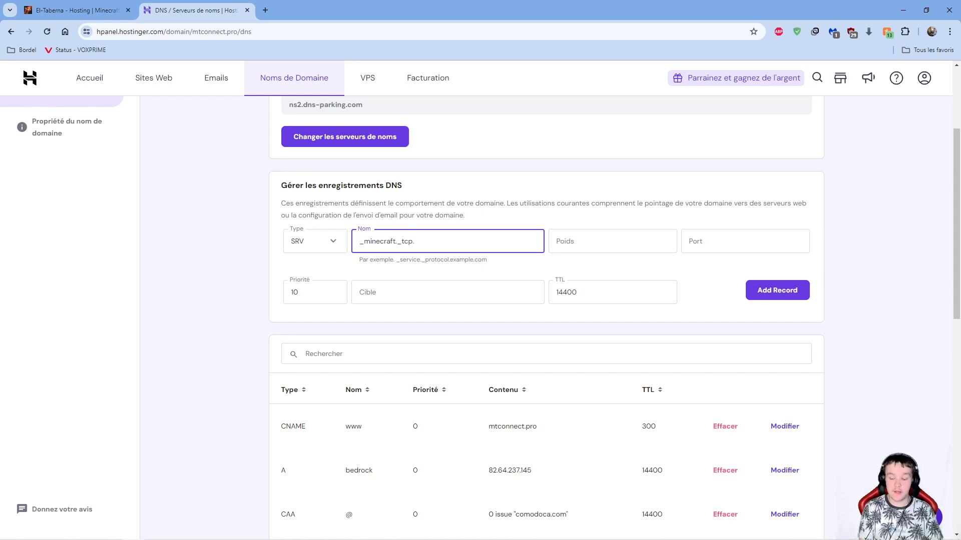
pyautogui.write('.play')
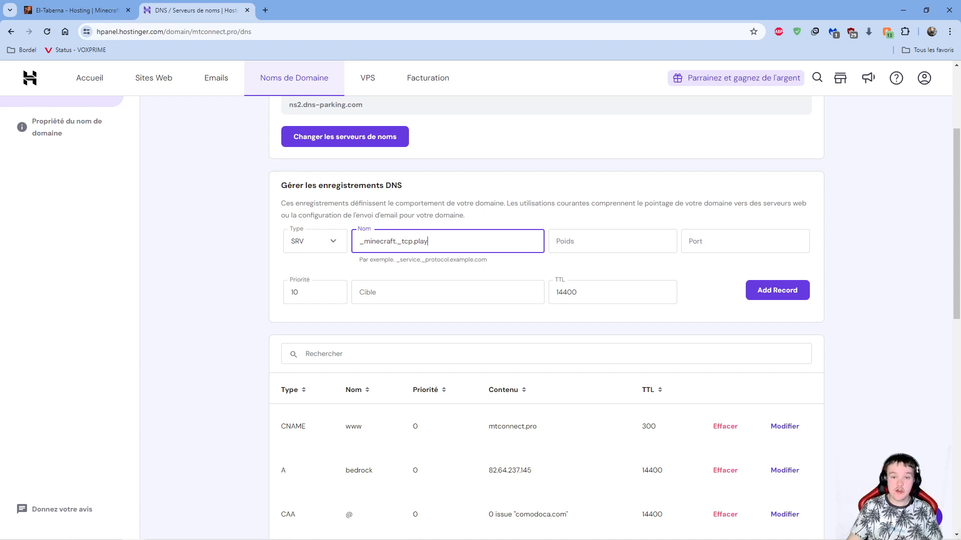
# Step: Set the SRV record's weight to 5 and port to 25628, keeping priority 10
pyautogui.click(556, 242)
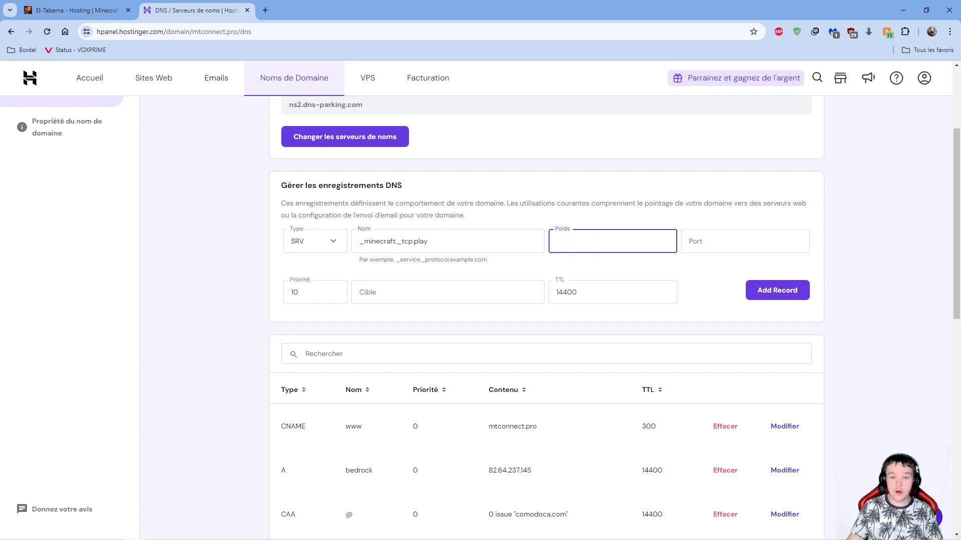
pyautogui.write('5')
pyautogui.click(689, 242)
pyautogui.write('25628')
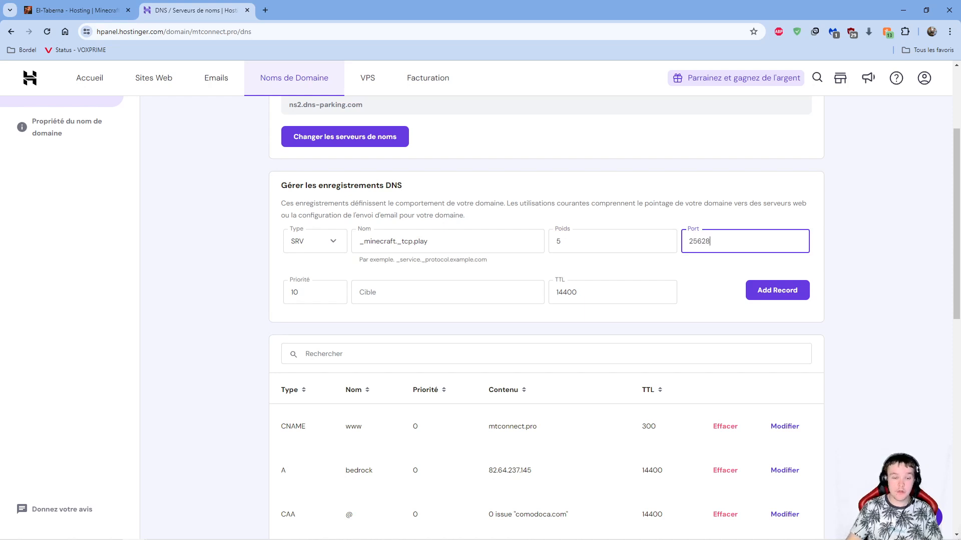
pyautogui.click(298, 292)
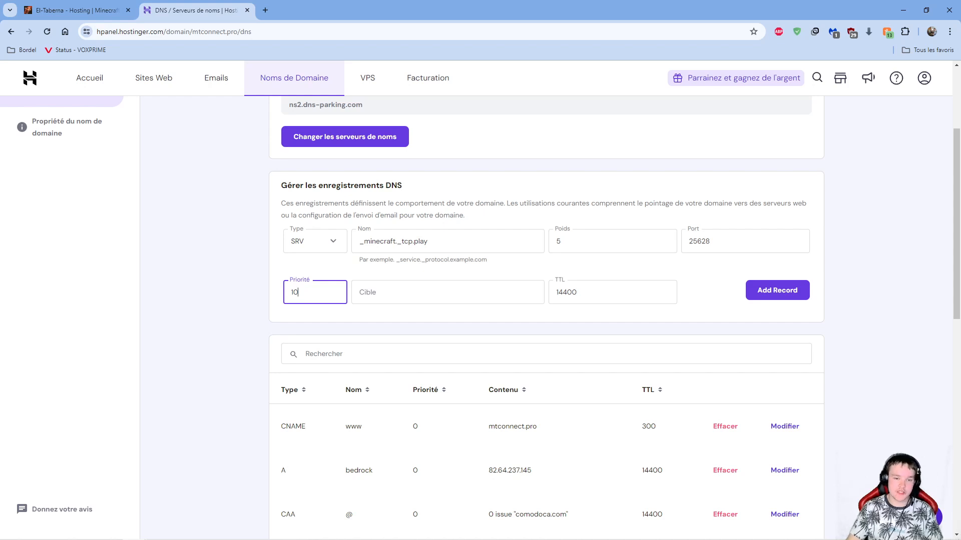
# Step: Set the SRV record's target to bedrock.mtconnect.pro and add the record with TTL 14400
pyautogui.click(390, 293)
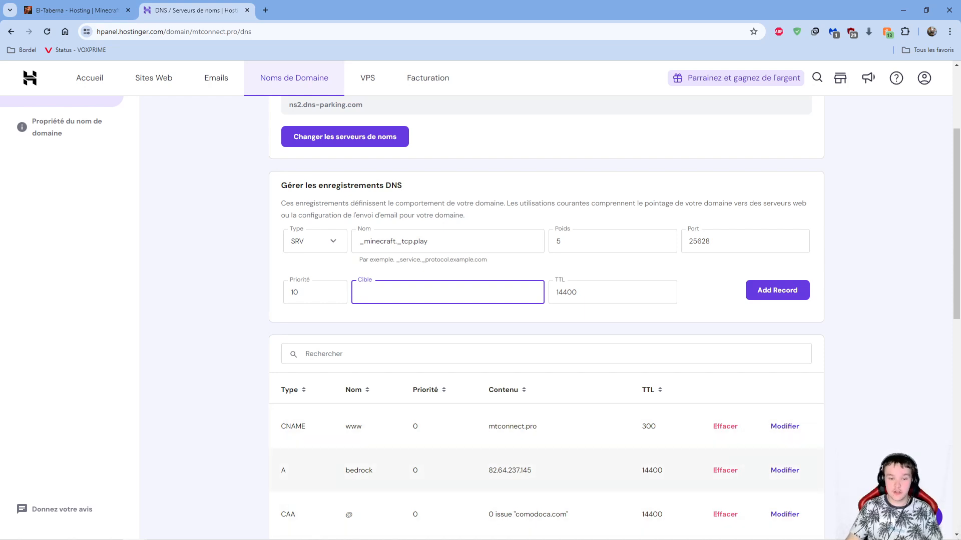
pyautogui.write('bedrock')
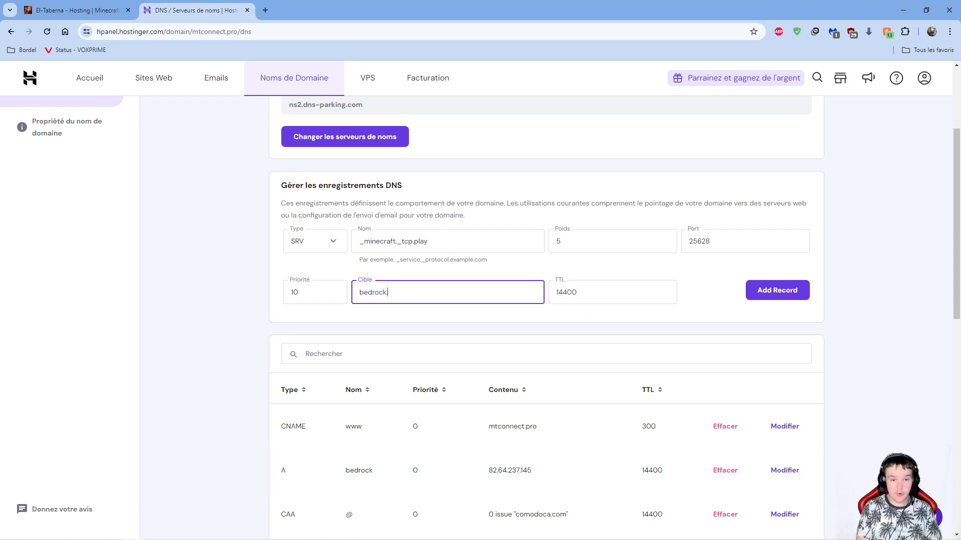
pyautogui.write('.m')
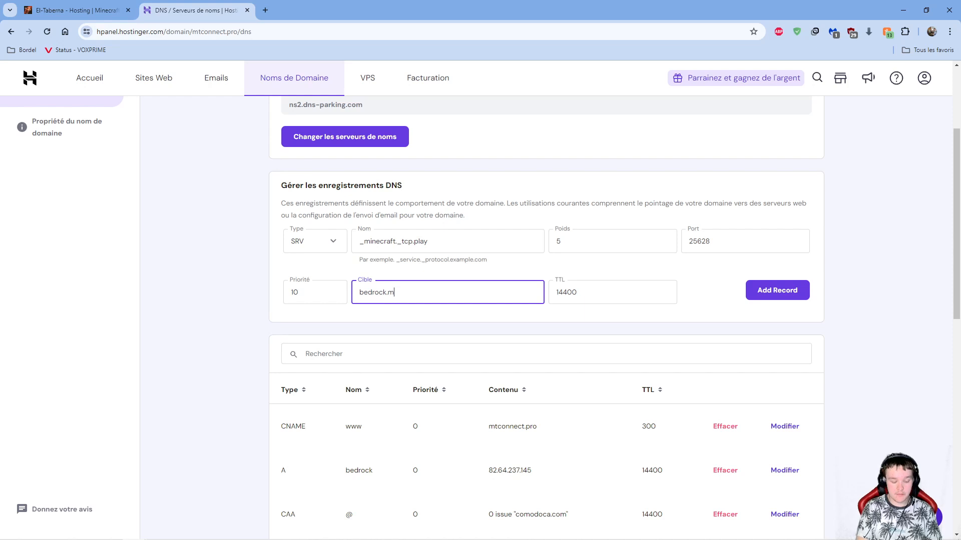
pyautogui.write('tconnect.pro')
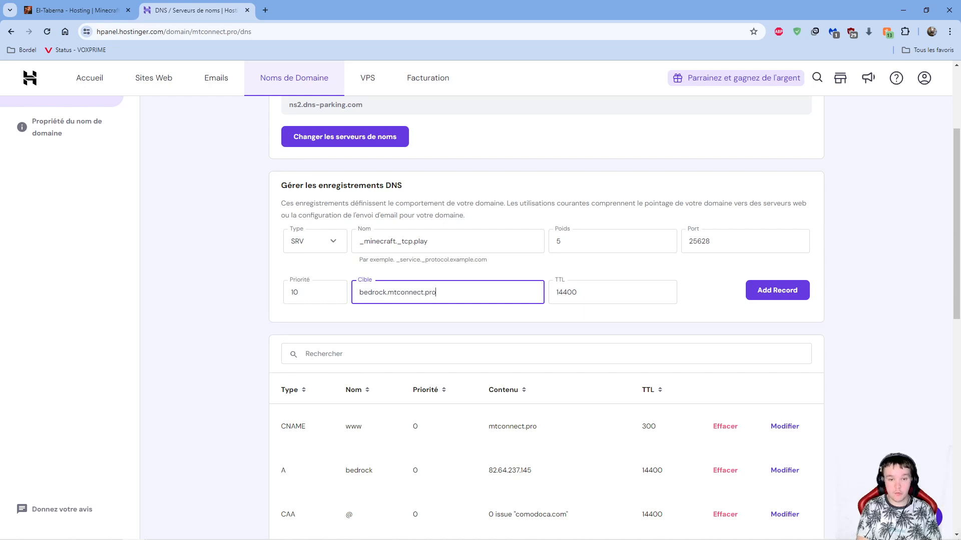
pyautogui.press('Tab')
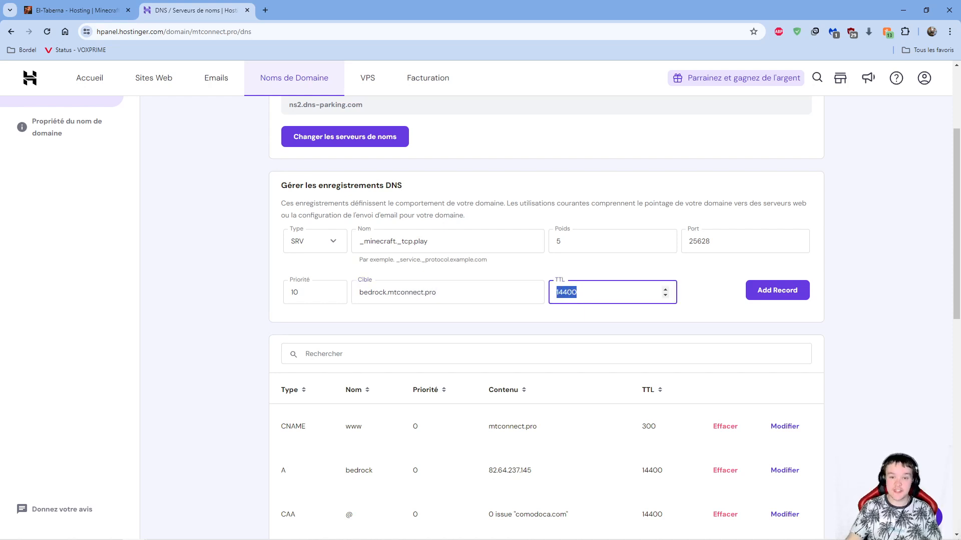
pyautogui.press('Right')
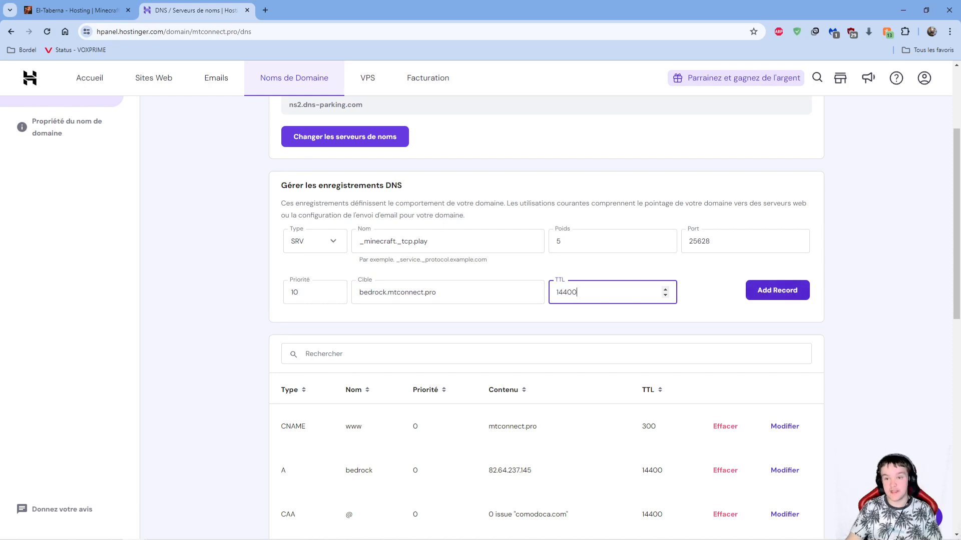
pyautogui.click(777, 290)
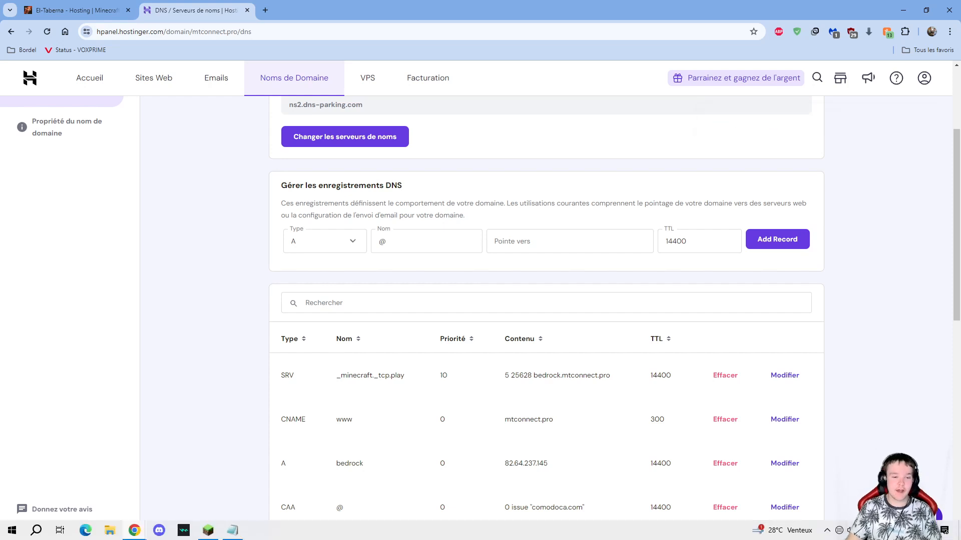
# Step: Switch to Minecraft, replace the address of Serveur Minecraft with play.mtconnect.pro and save the server entry
pyautogui.click(207, 531)
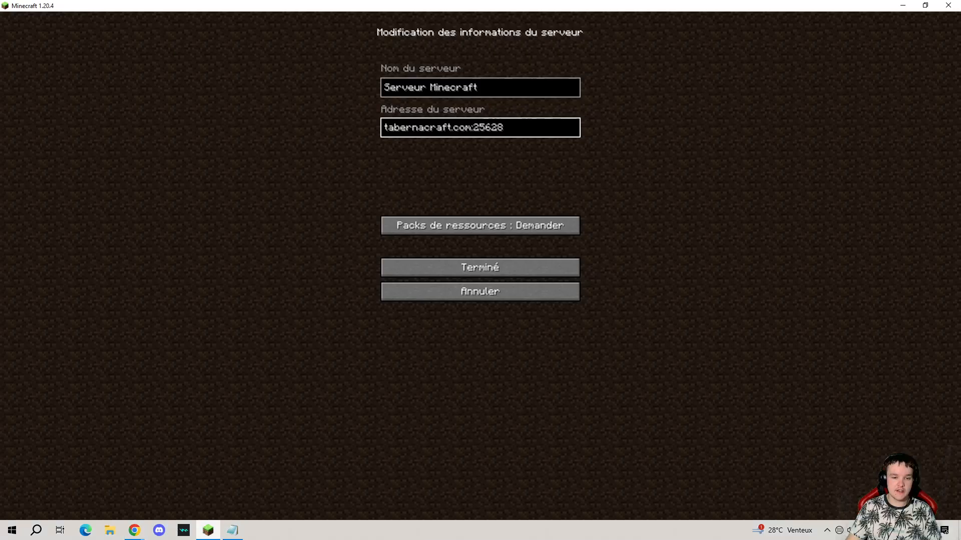
pyautogui.hotkey('ctrl', 'a')
pyautogui.press('BackSpace')
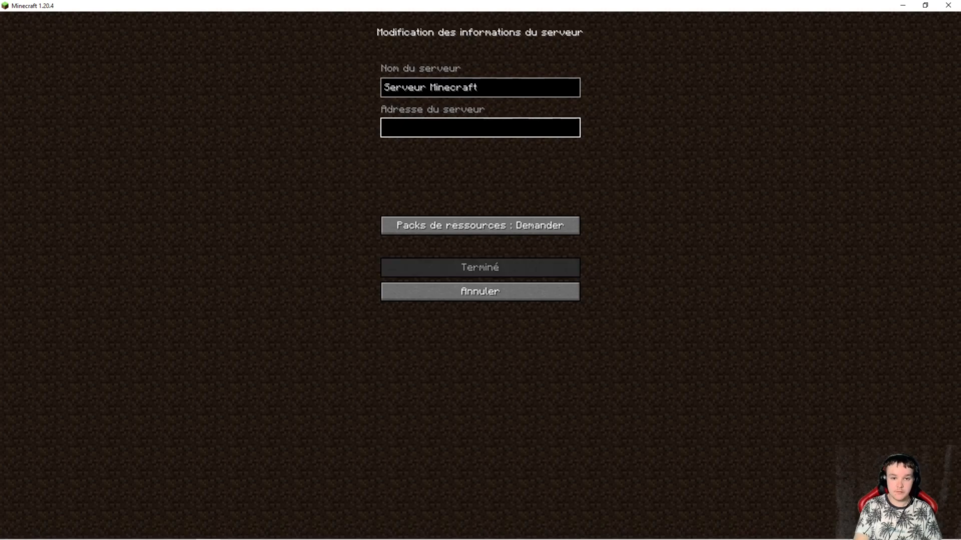
pyautogui.write('play.mt')
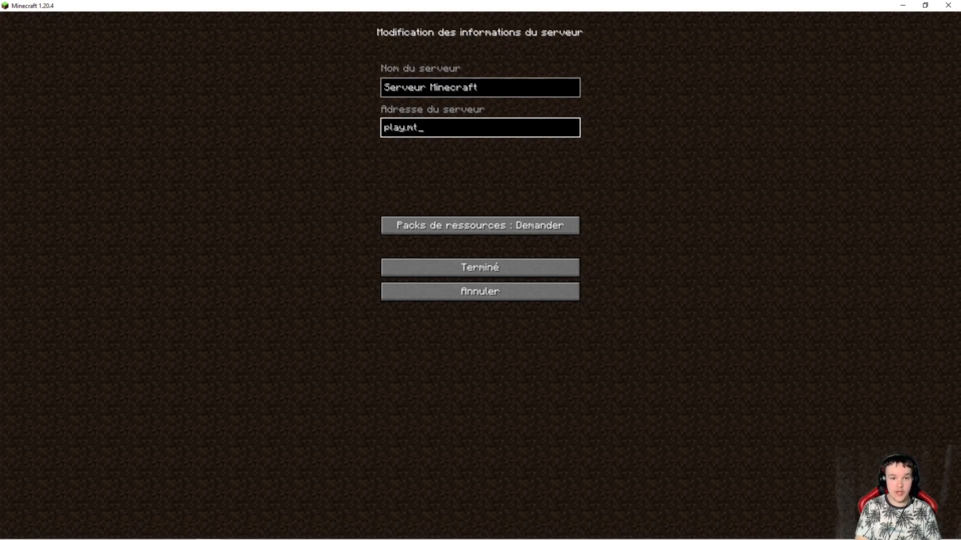
pyautogui.write('connect.')
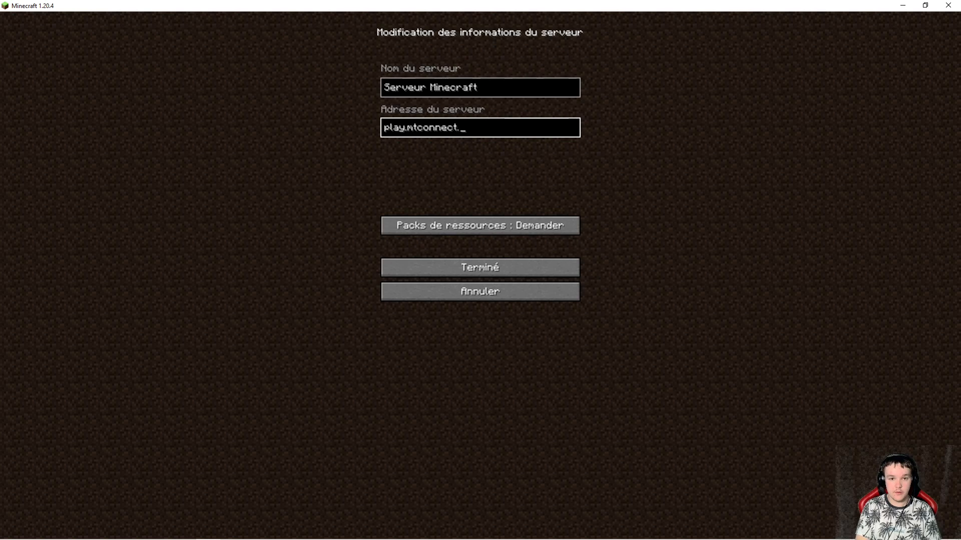
pyautogui.write('pro')
pyautogui.click(479, 267)
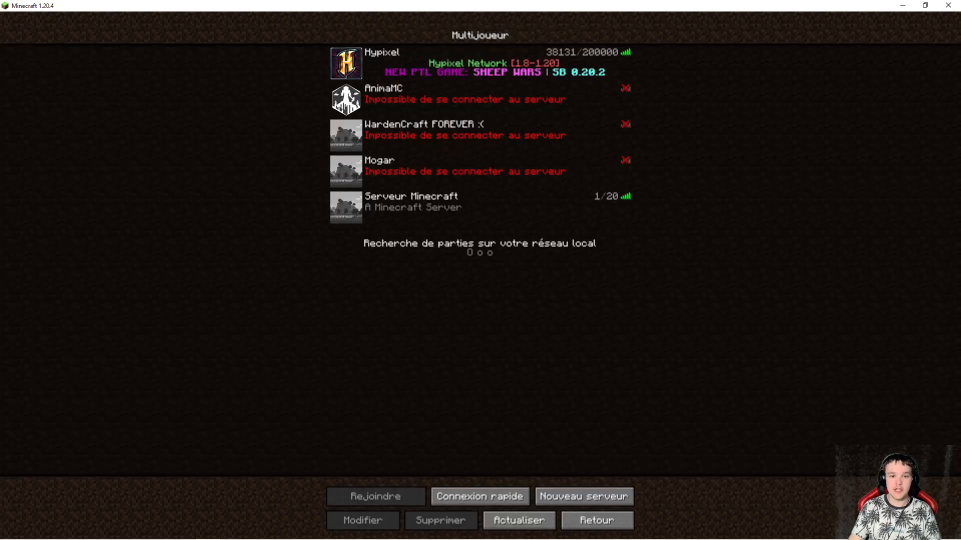
# Step: Refresh the multiplayer server list and join Serveur Minecraft
pyautogui.click(518, 520)
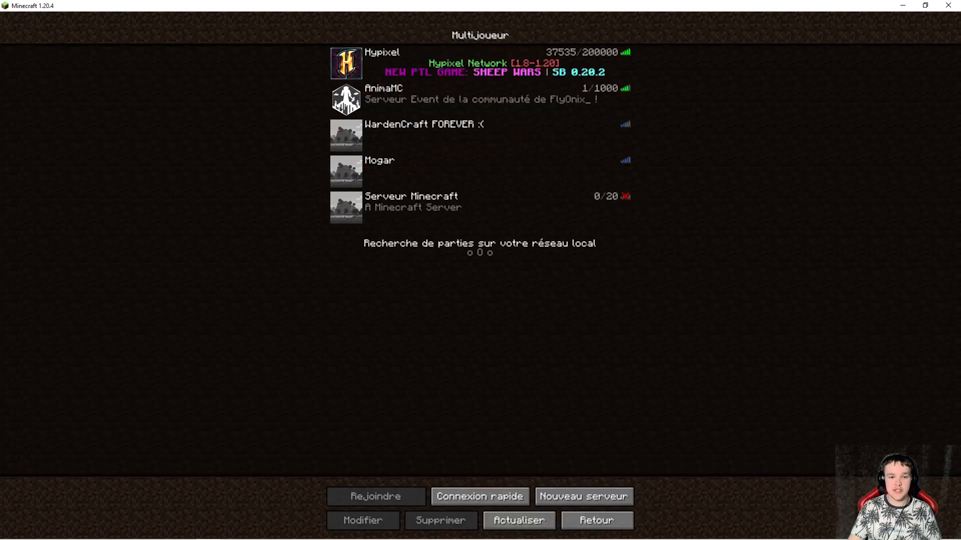
pyautogui.doubleClick(441, 207)
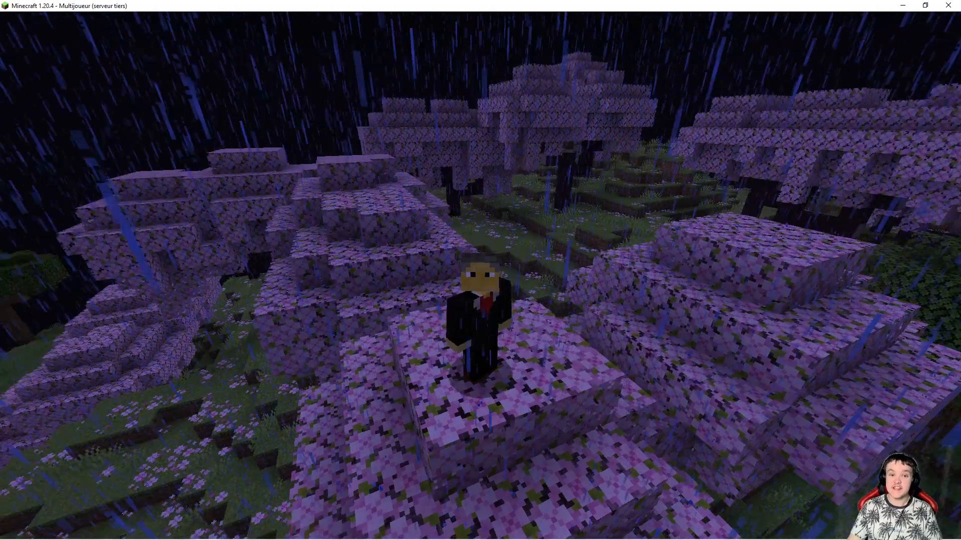
# Step: Clear the weather and set the time to day on the server with the commands /weather clear and /time set day
pyautogui.write('/weather clear')
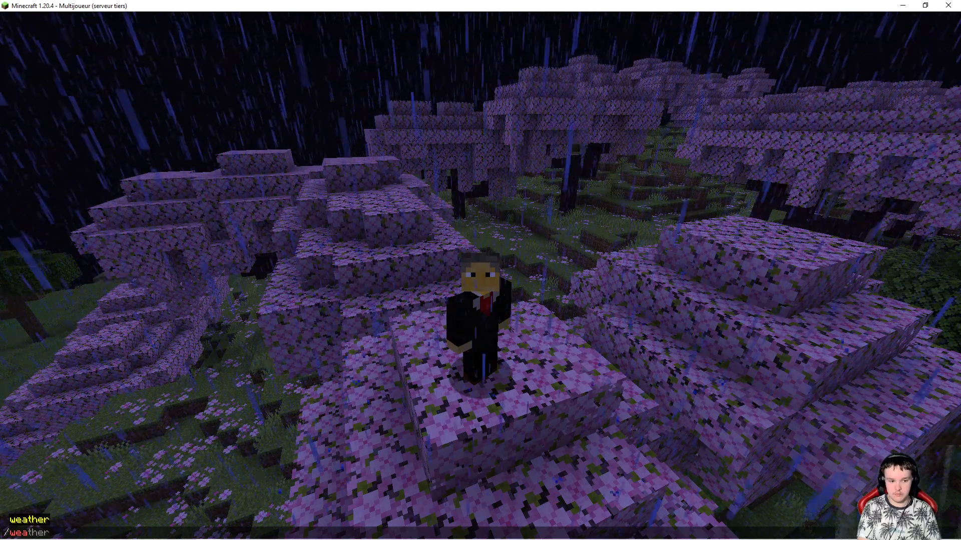
pyautogui.press('Return')
pyautogui.write('/time t')
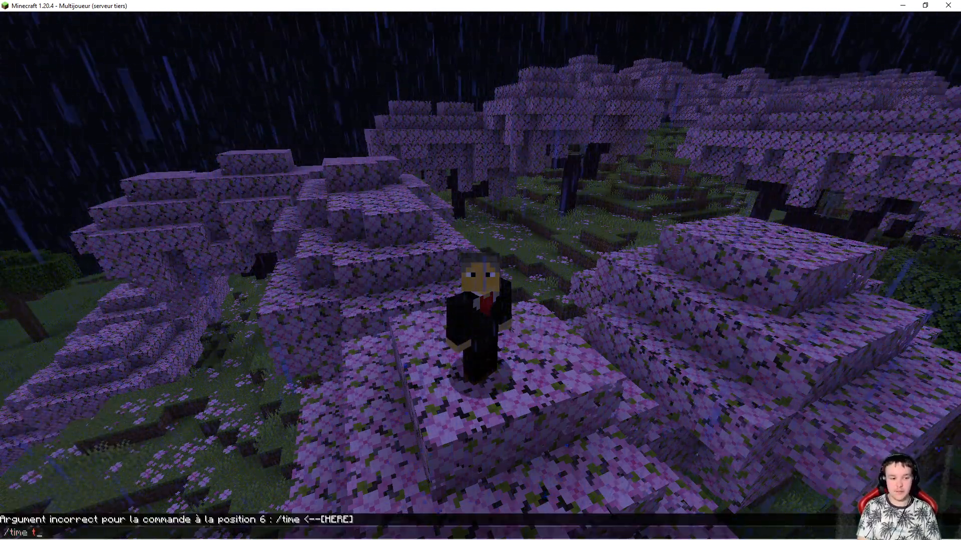
pyautogui.press('BackSpace')
pyautogui.write('set day')
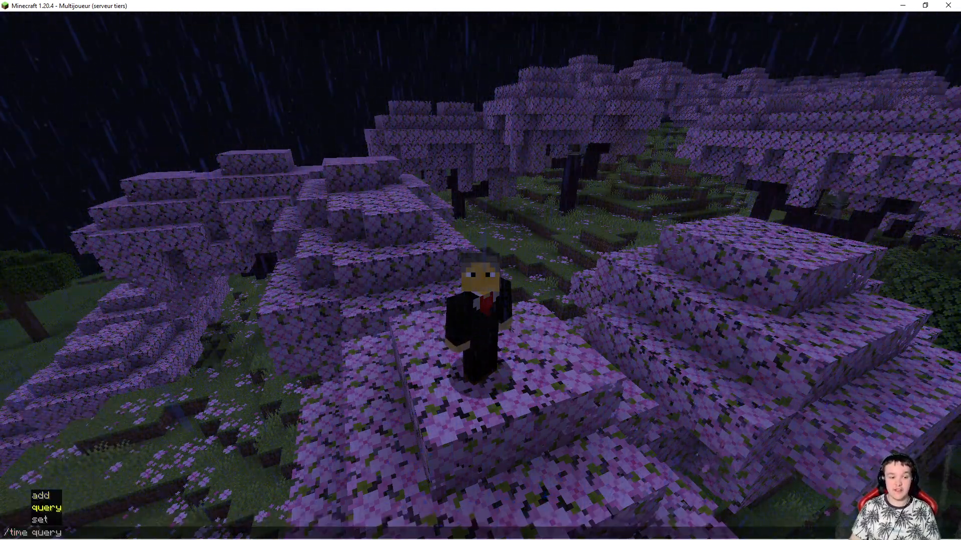
pyautogui.press('Return')
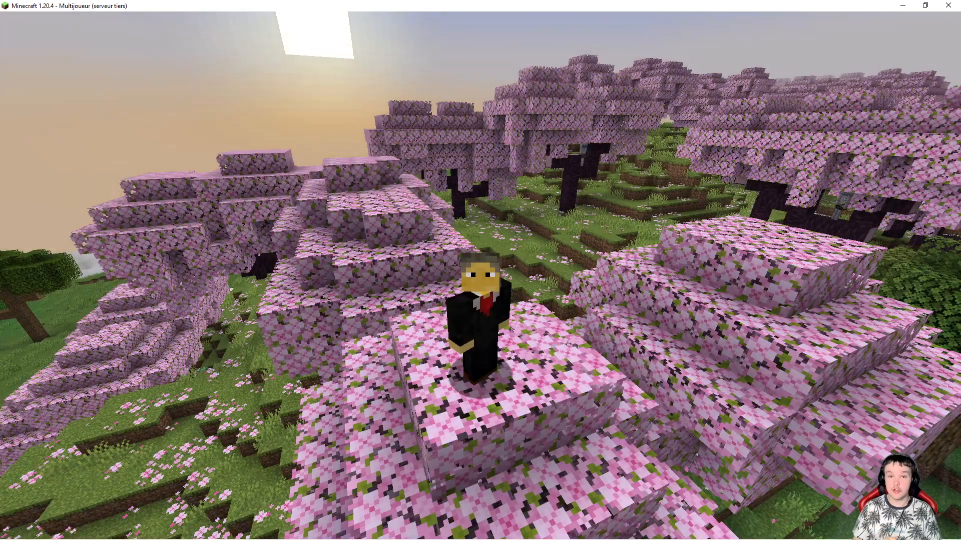